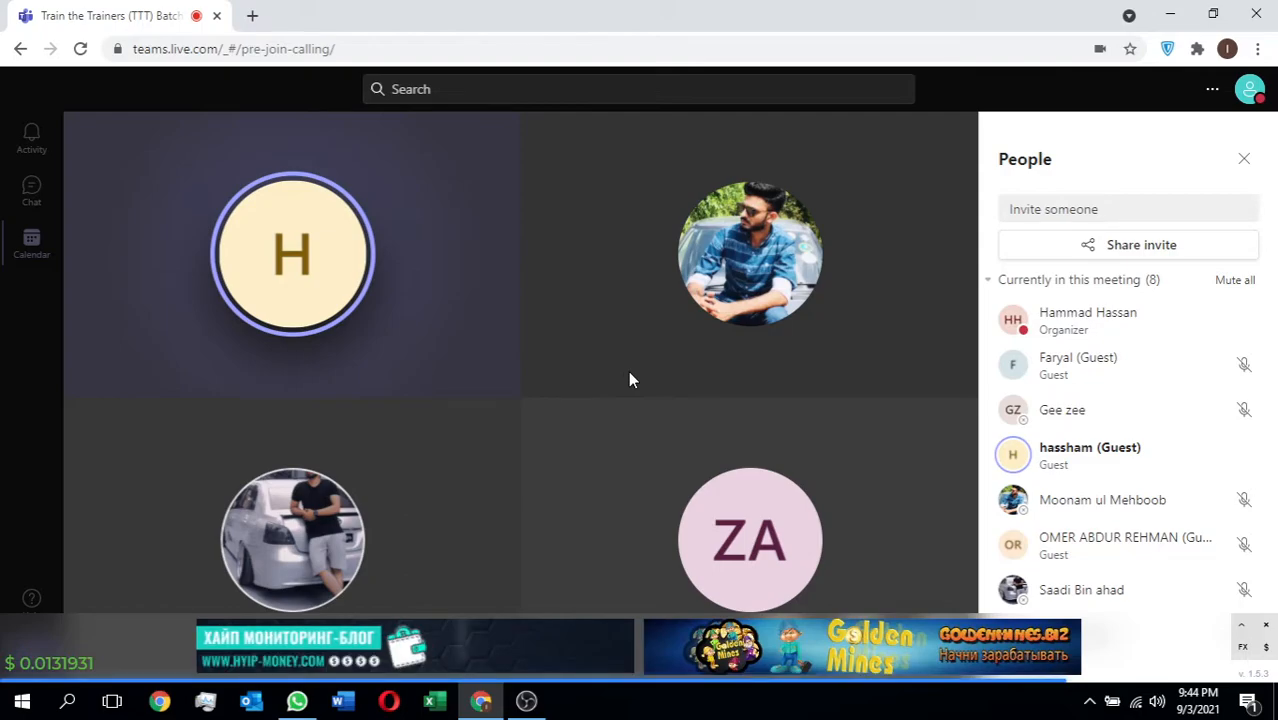
Temporarily disable the advertising banner overlay on the meeting page for 3 hours.
click(1242, 627)
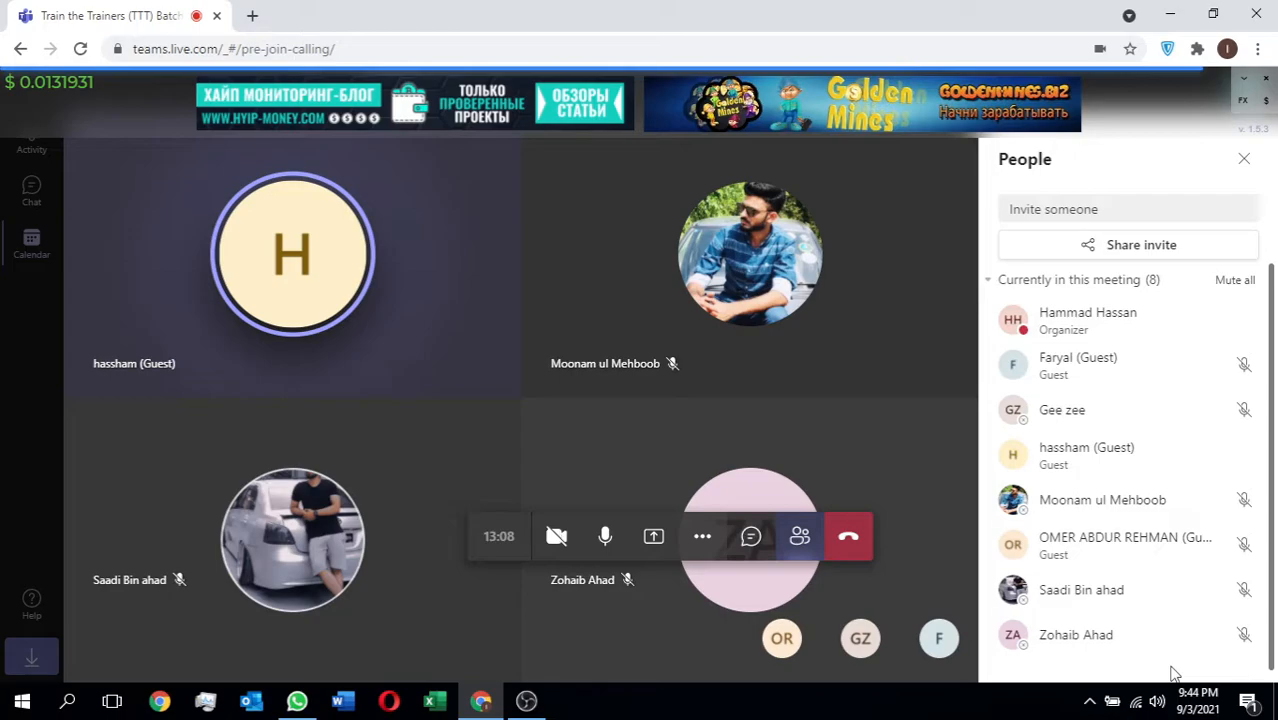
click(1238, 90)
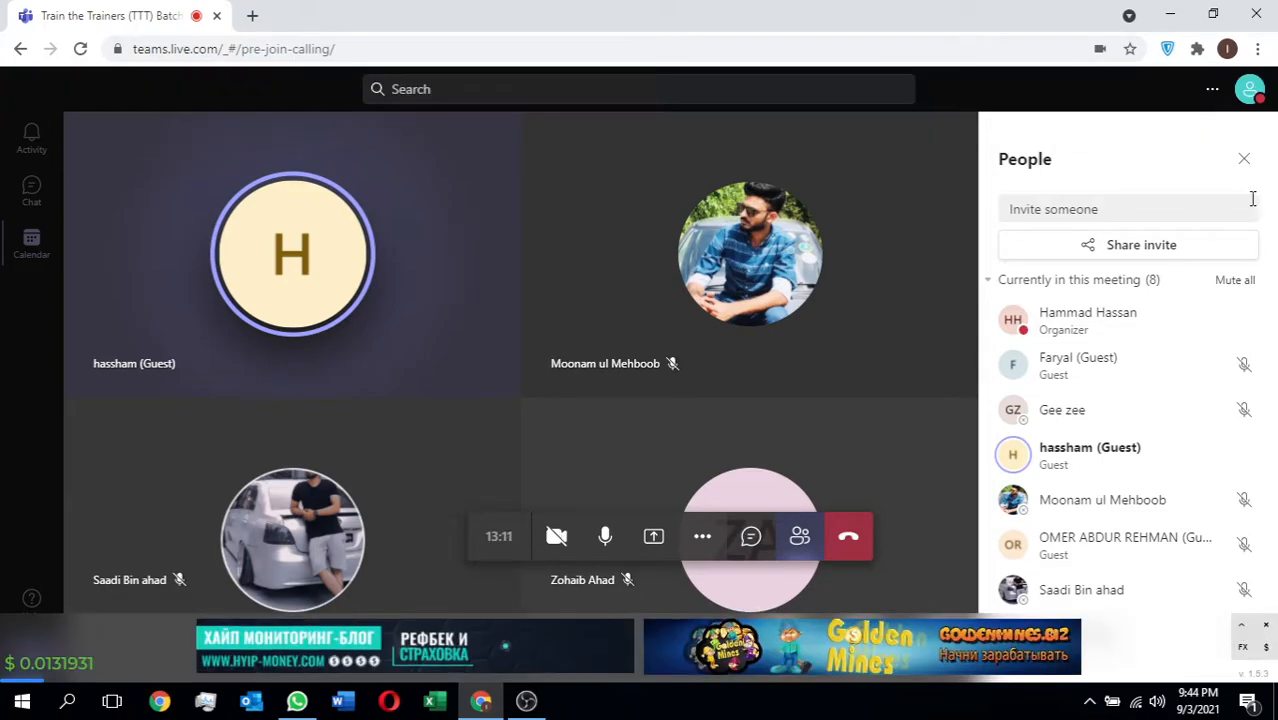
click(1265, 625)
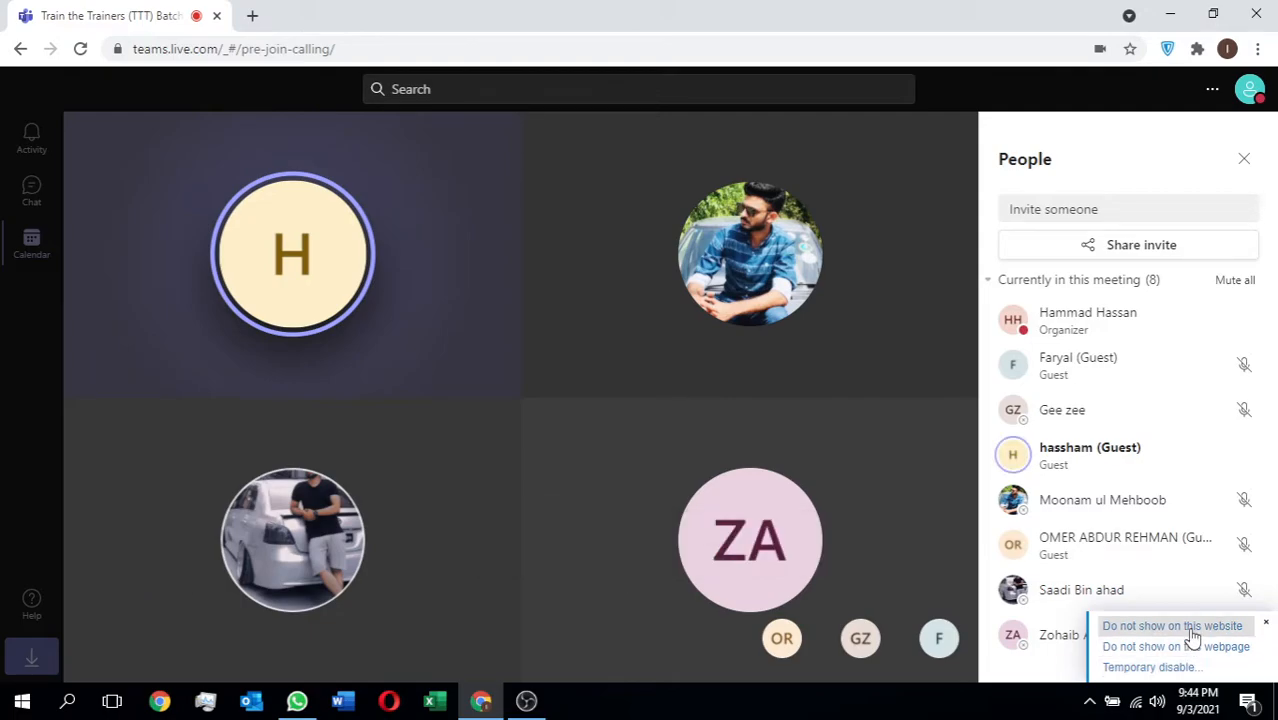
click(1192, 632)
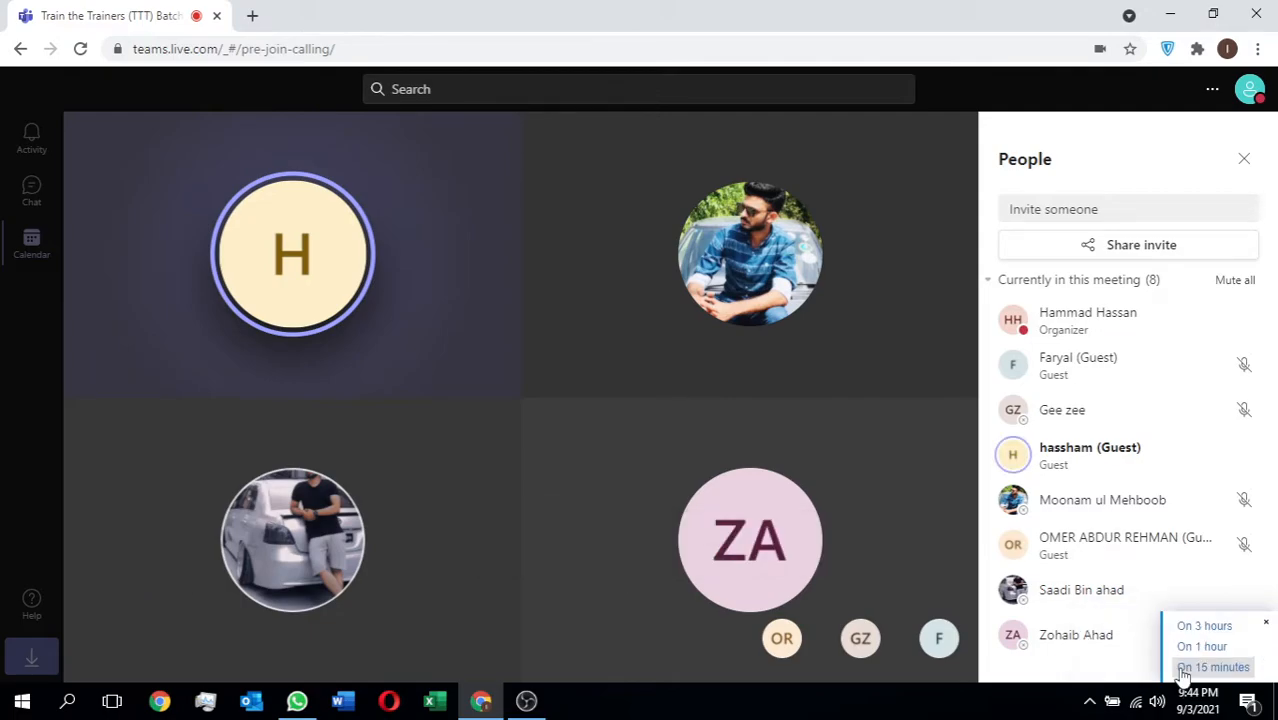
click(1222, 628)
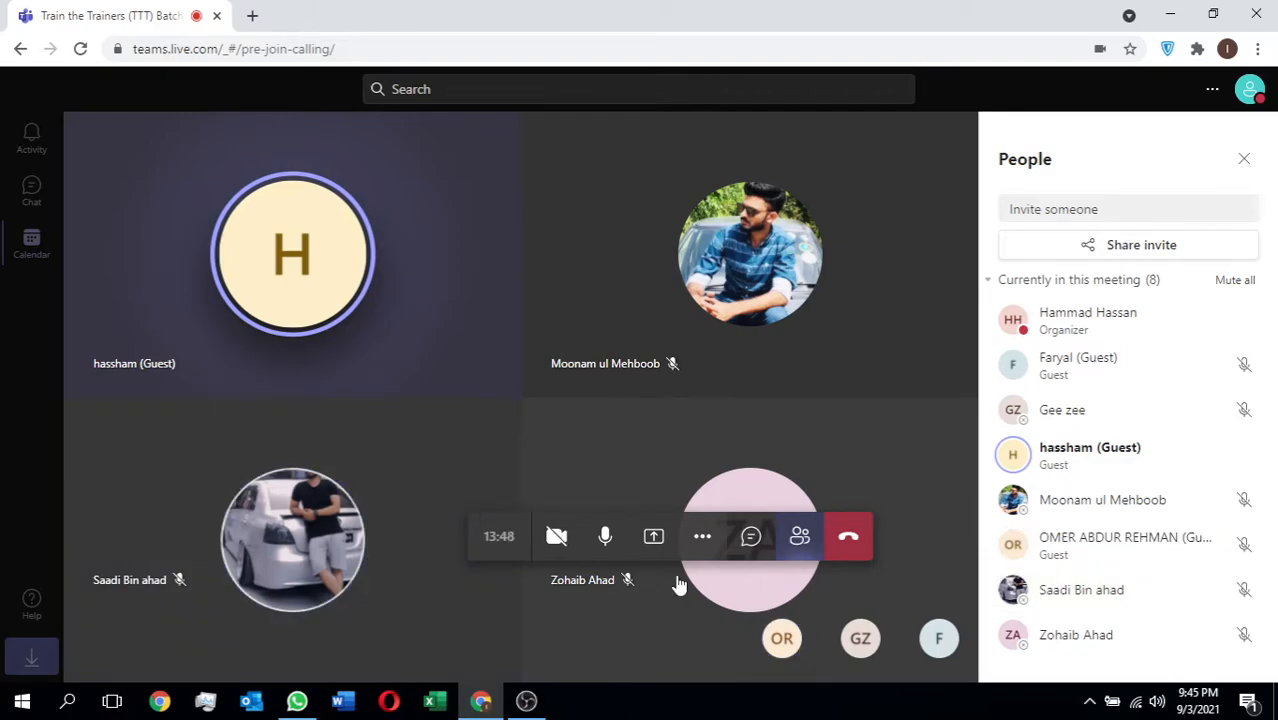
Share the entire screen with the meeting participants.
mouse_move(511, 708)
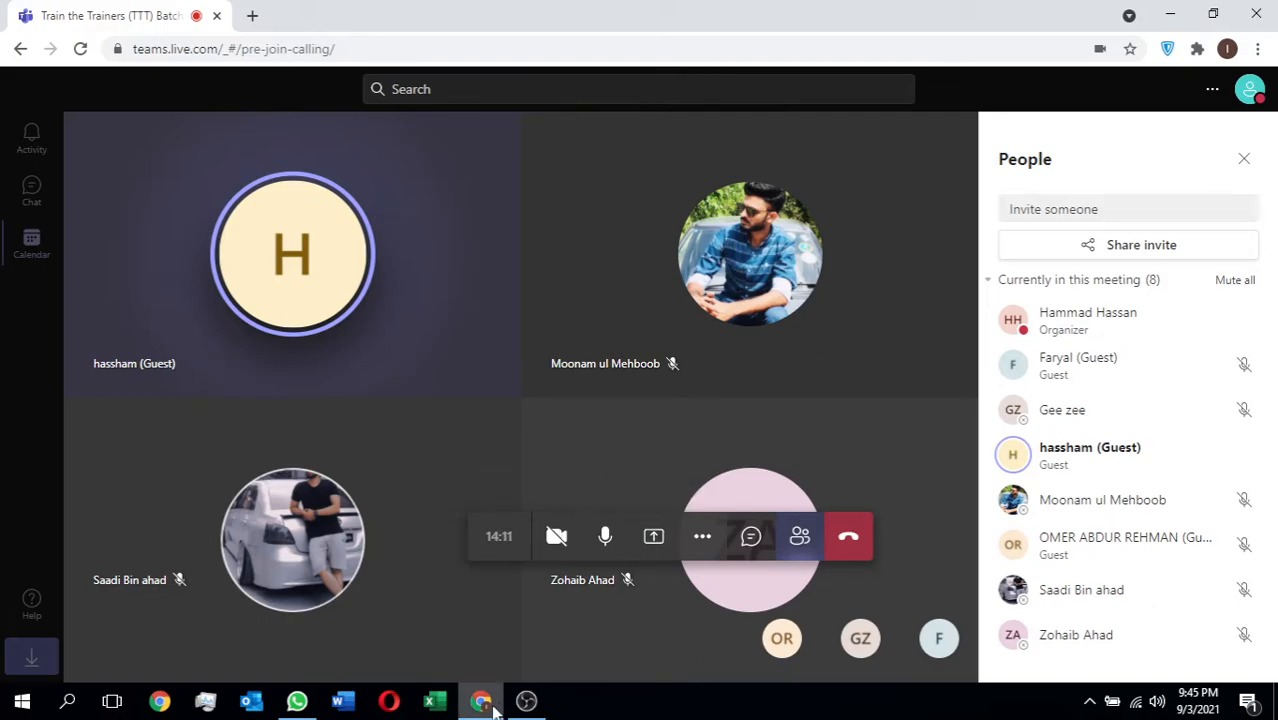
click(655, 540)
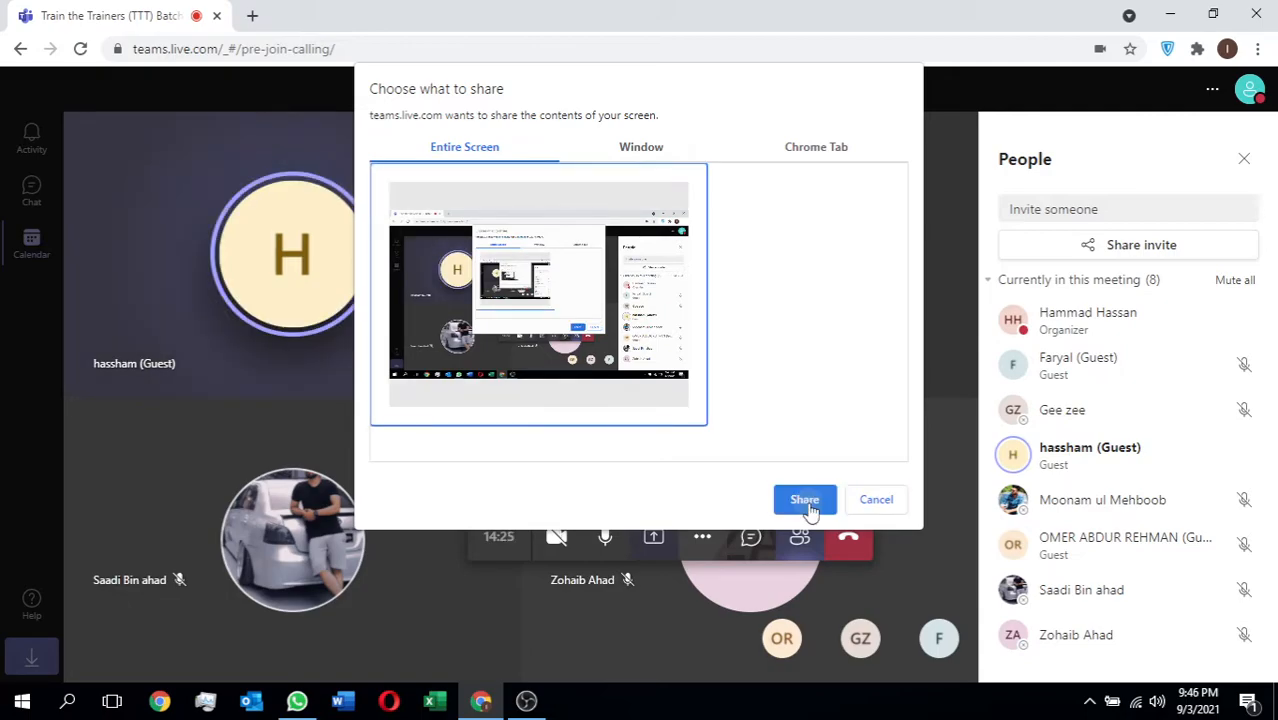
click(805, 500)
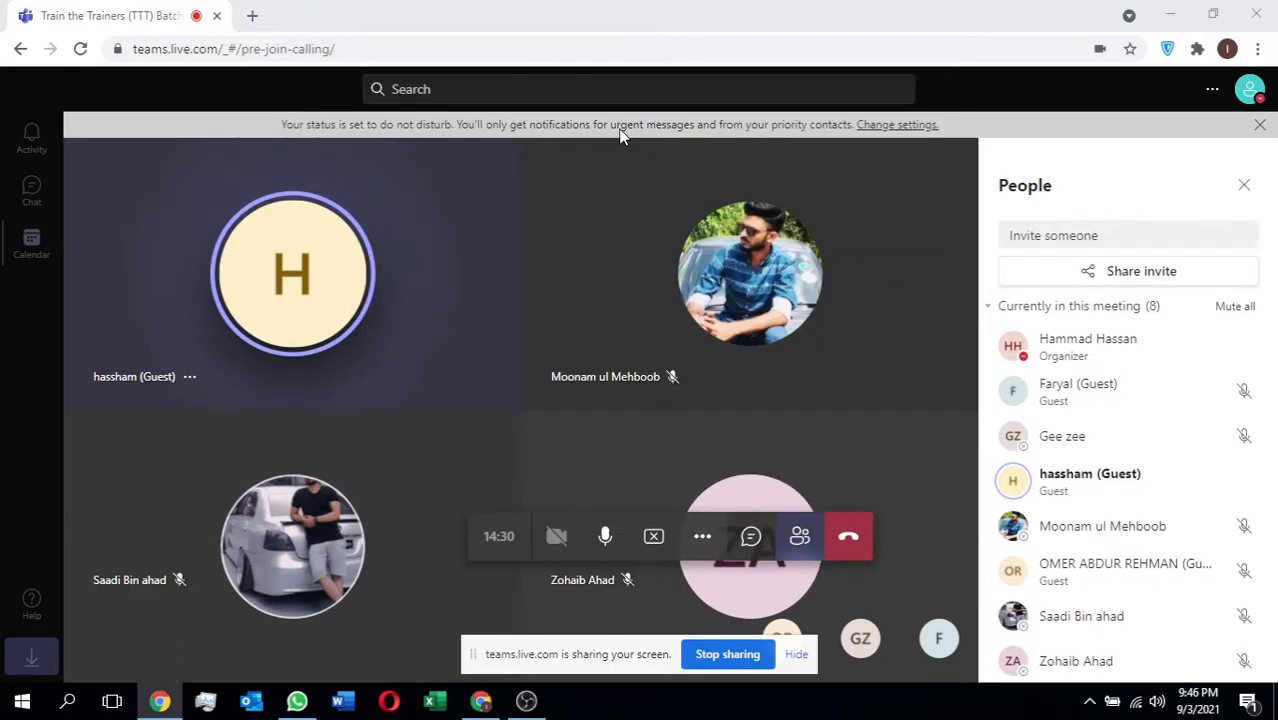
click(476, 168)
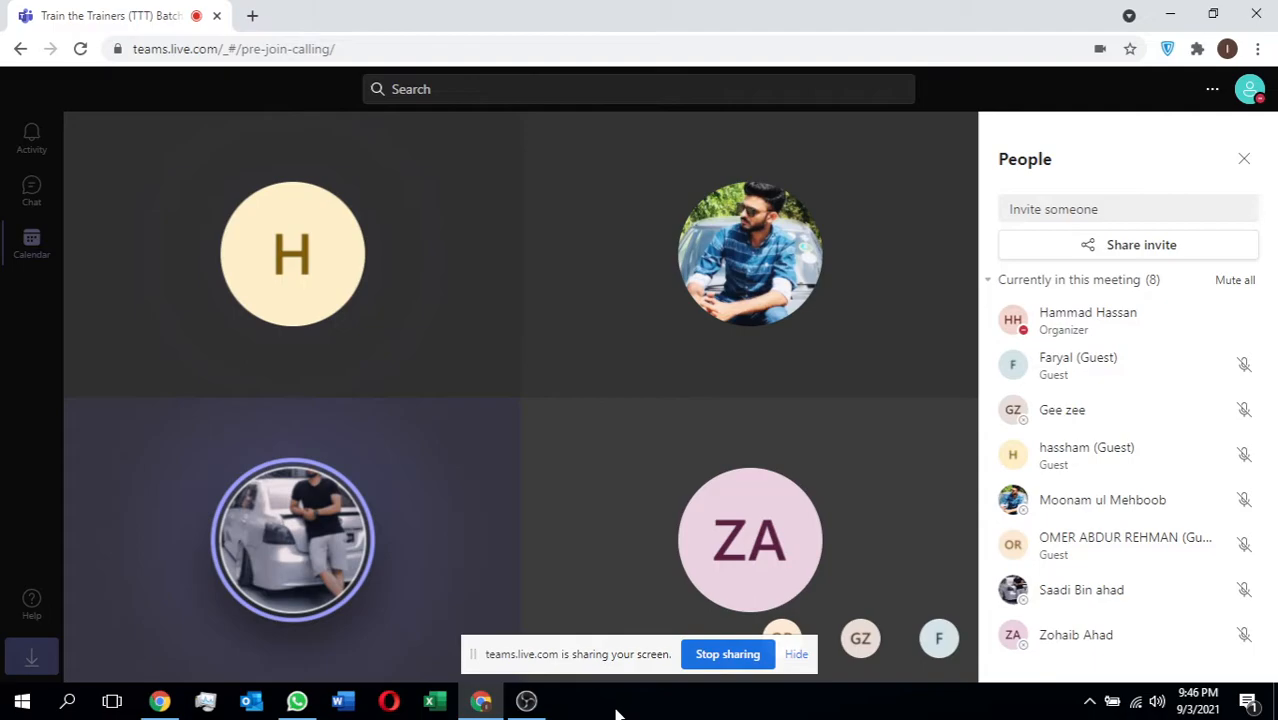
Admit the guest waiting in the lobby to the meeting.
mouse_move(483, 706)
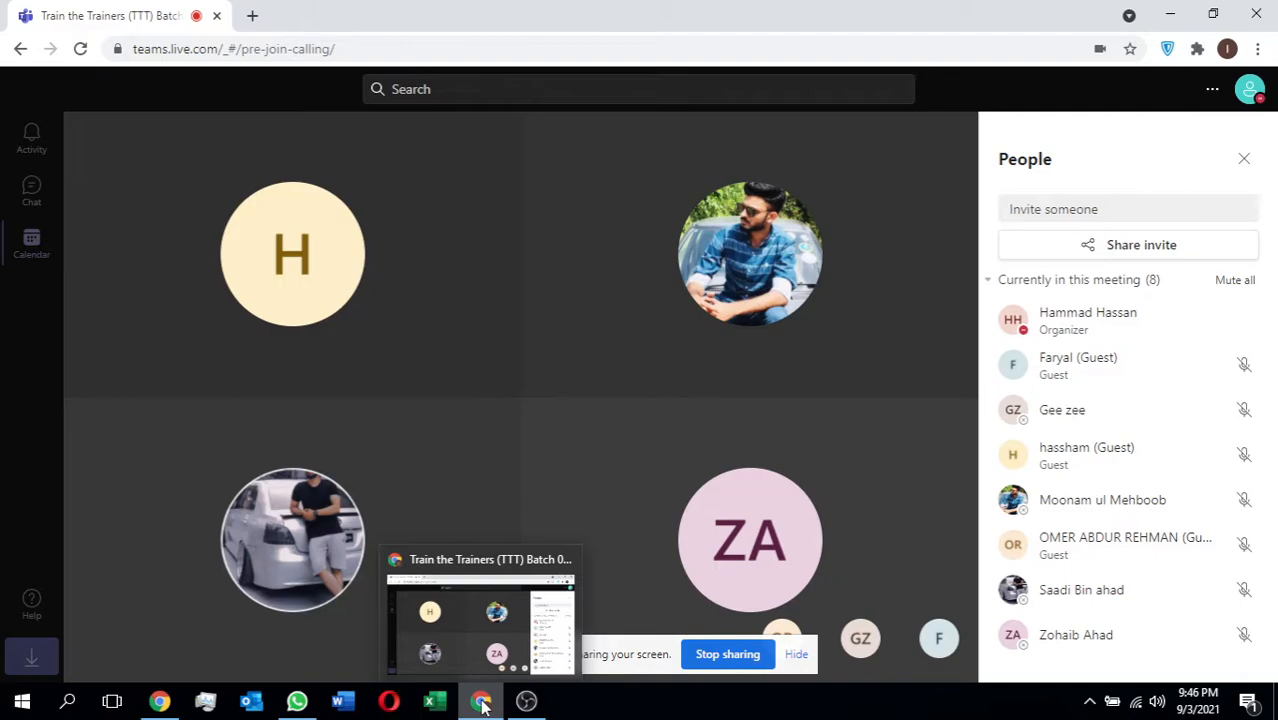
click(1240, 322)
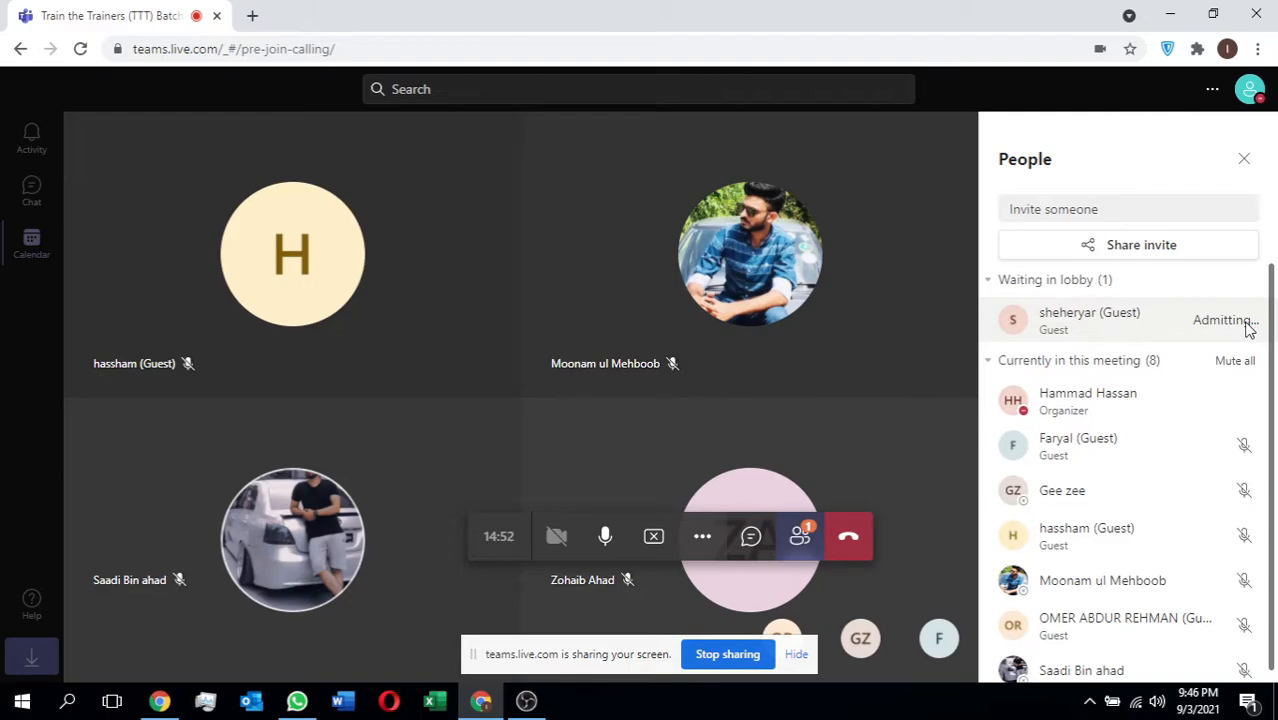
Open a new Chrome window and start a new Chrome profile without an account.
right_click(481, 701)
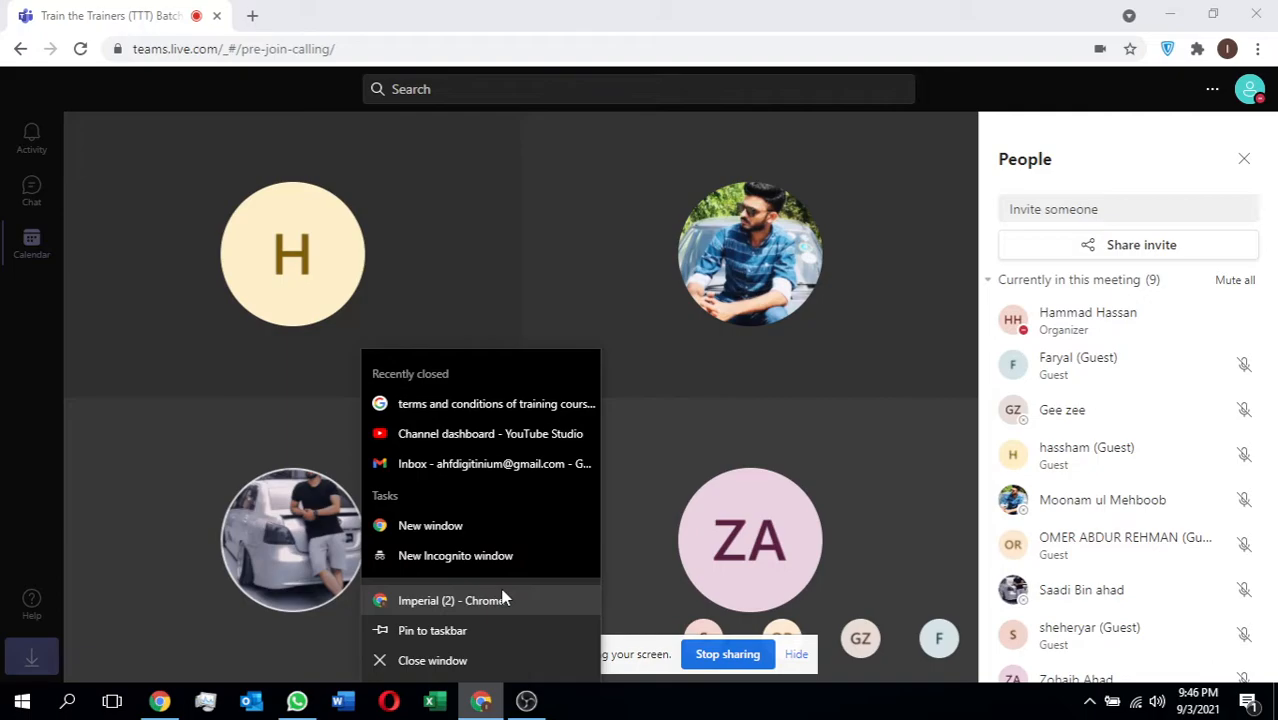
click(503, 598)
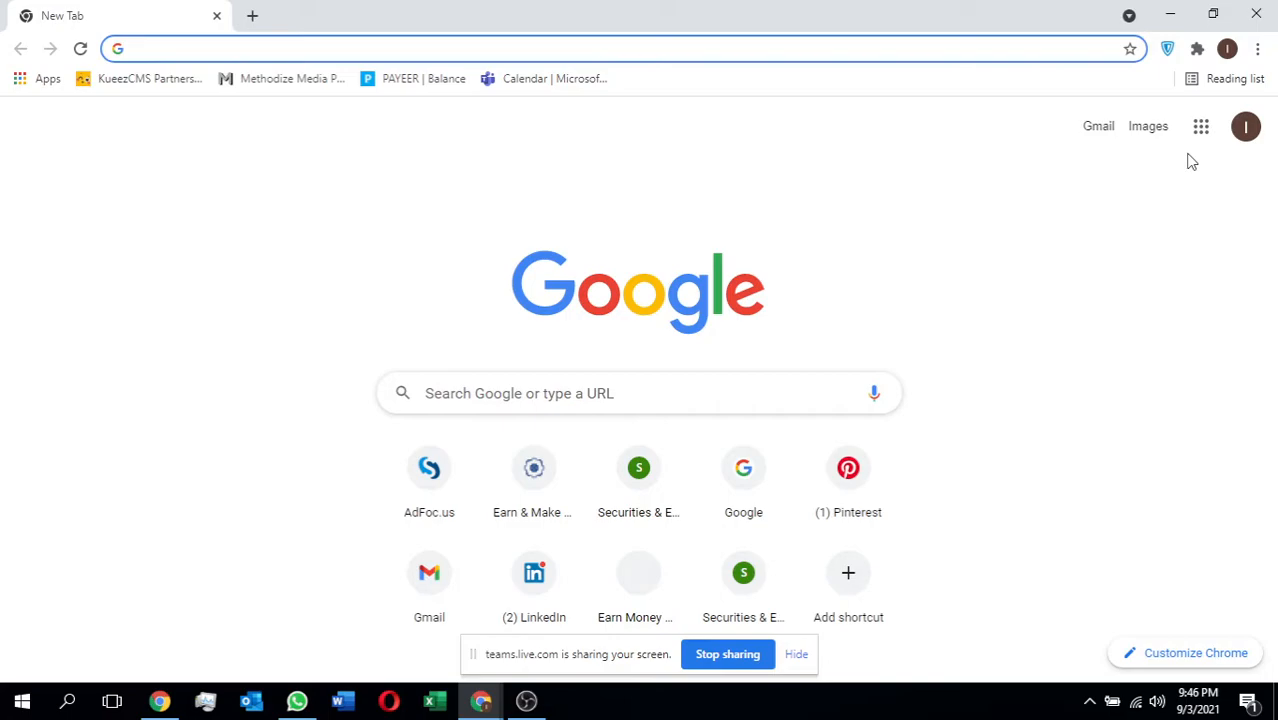
click(1228, 50)
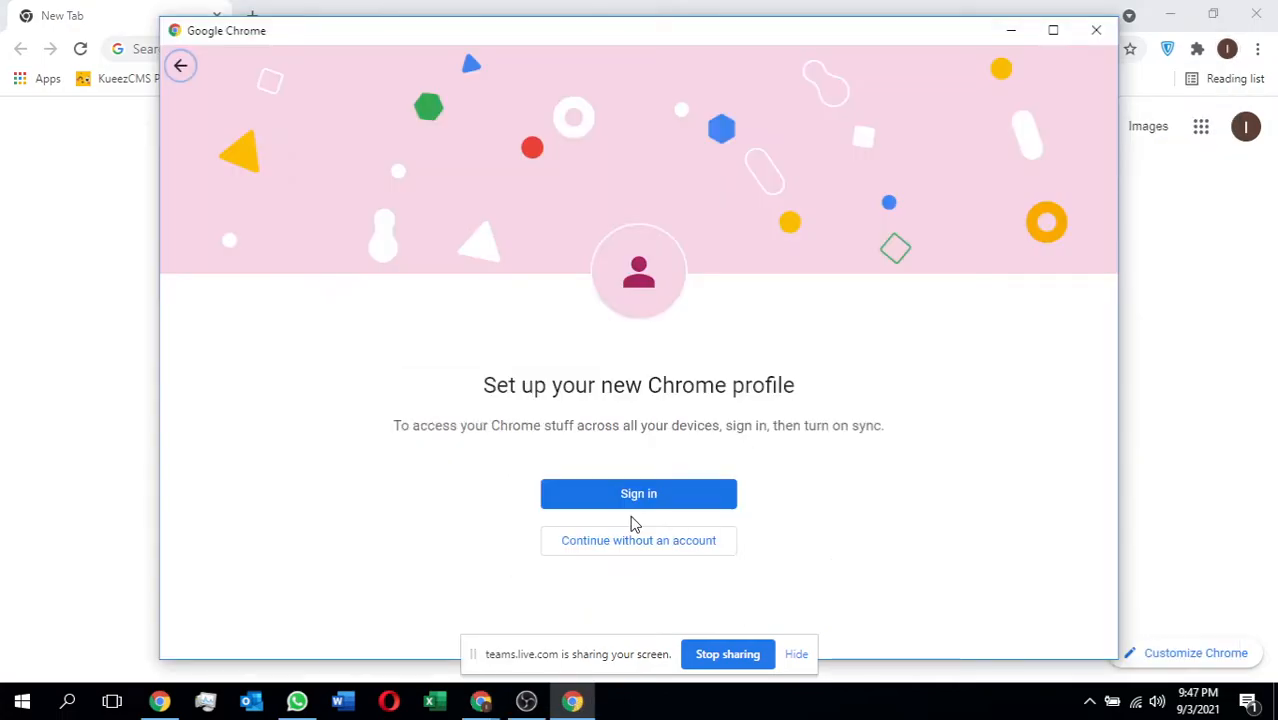
click(640, 540)
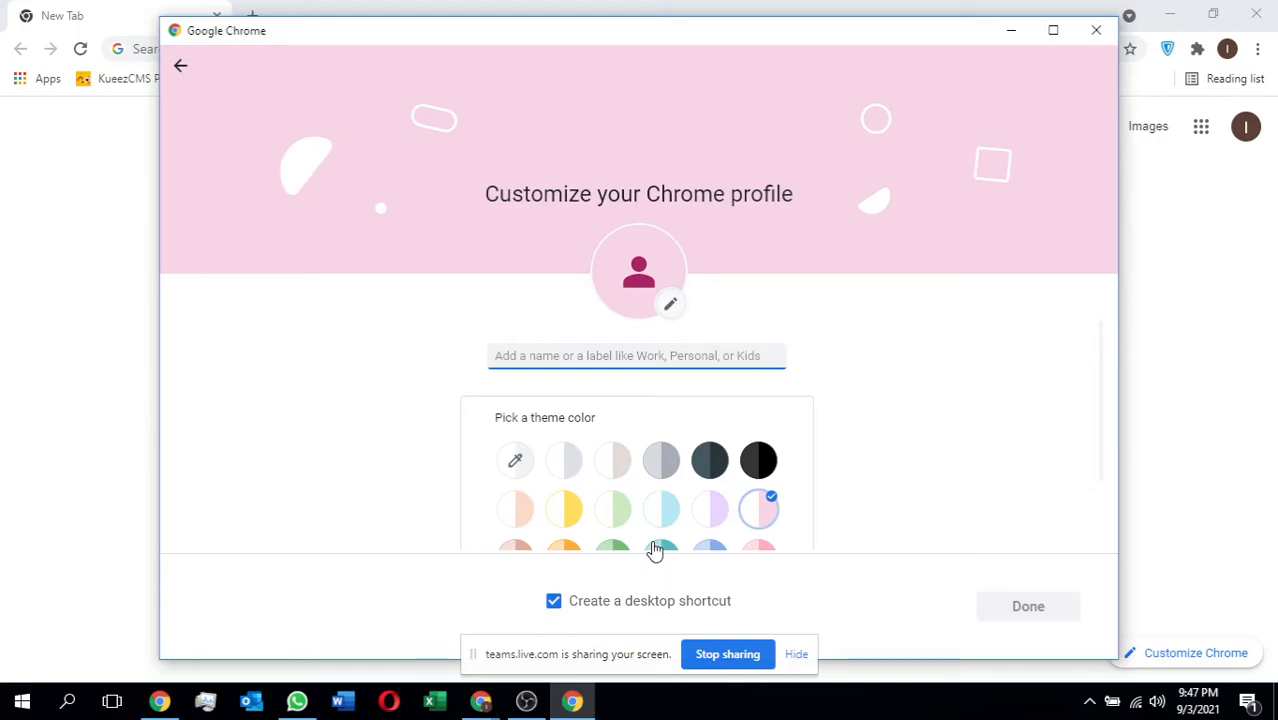
Name the new Chrome profile "chrome 1" and give it the medium blue theme color, keeping the desktop shortcut option on.
click(566, 468)
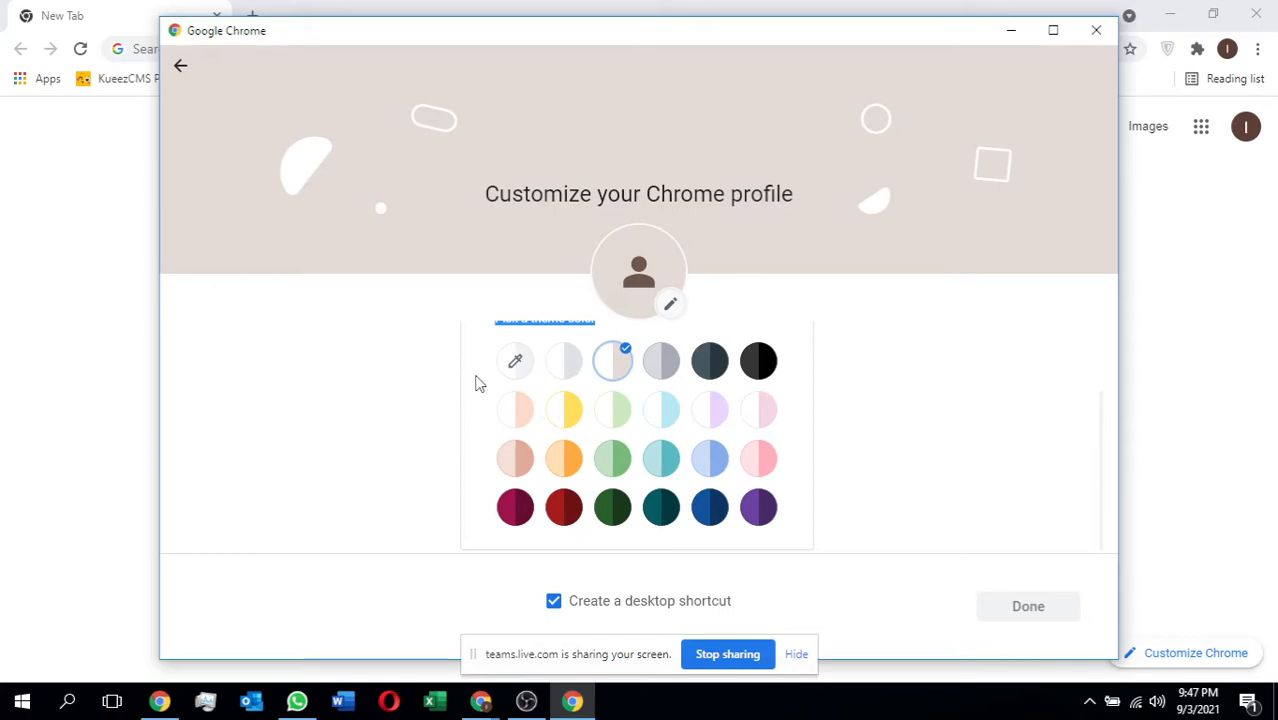
click(710, 458)
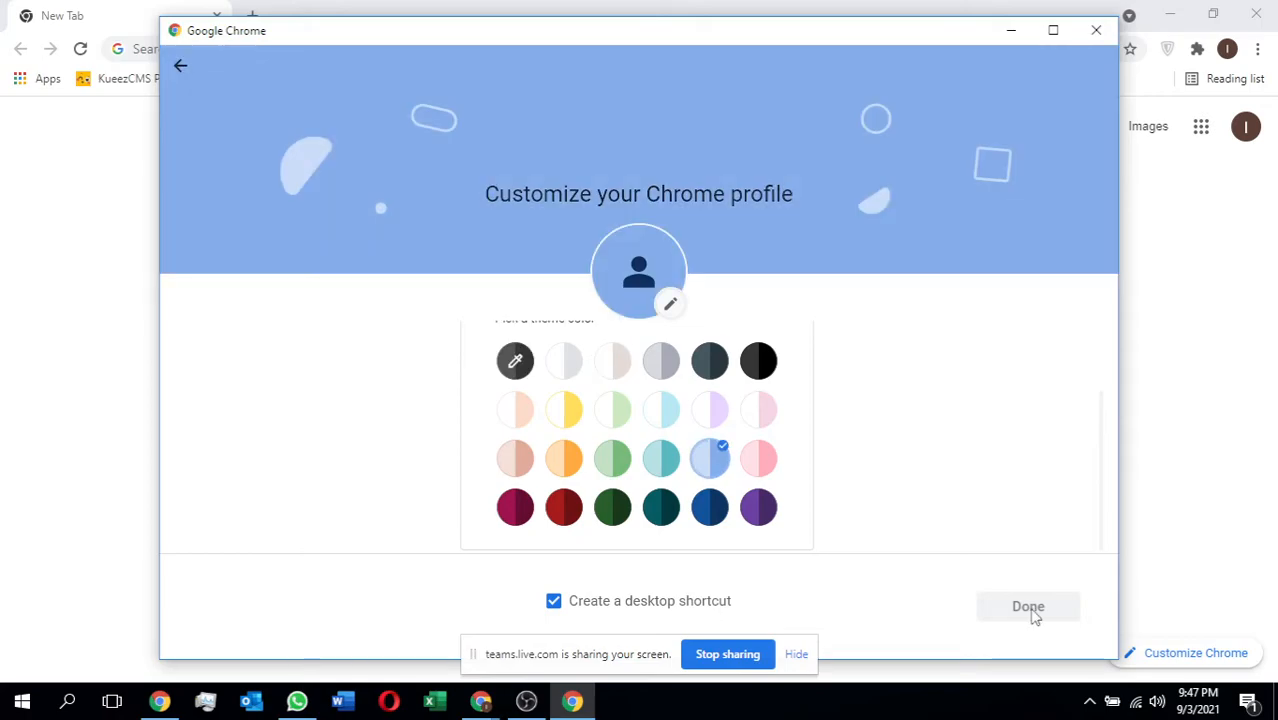
double_click(632, 490)
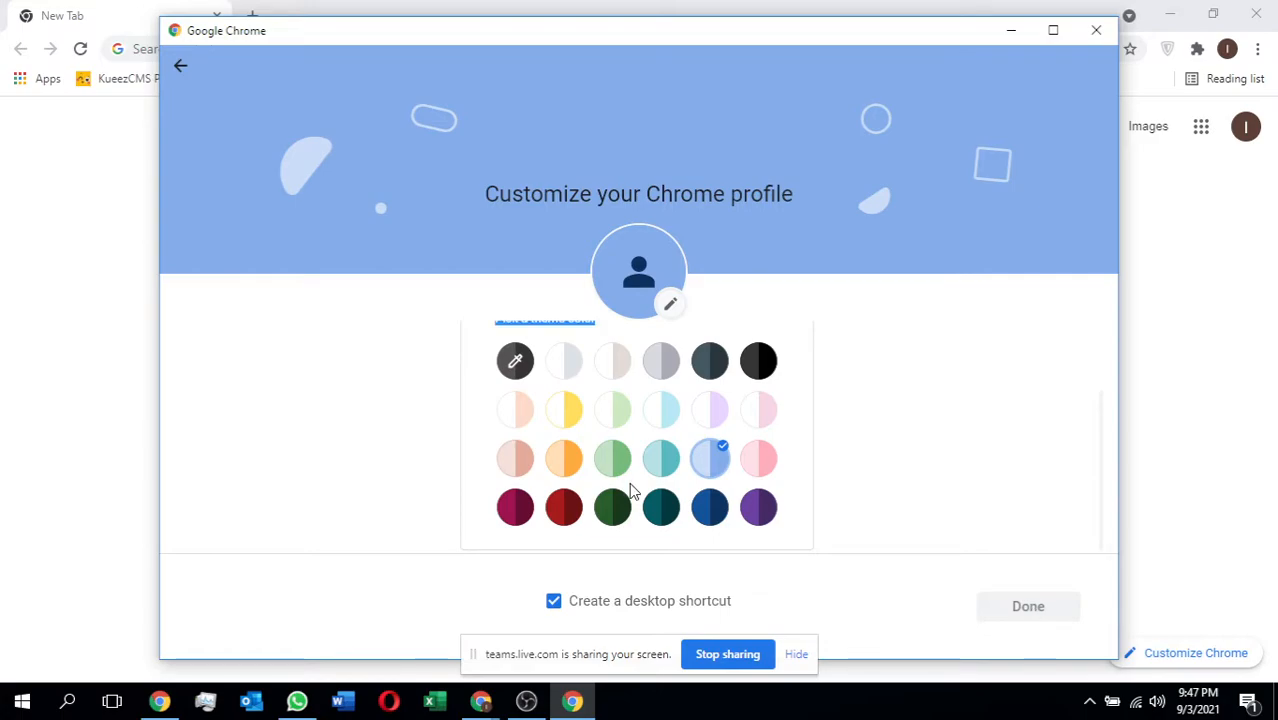
scroll(558, 376, up, 2)
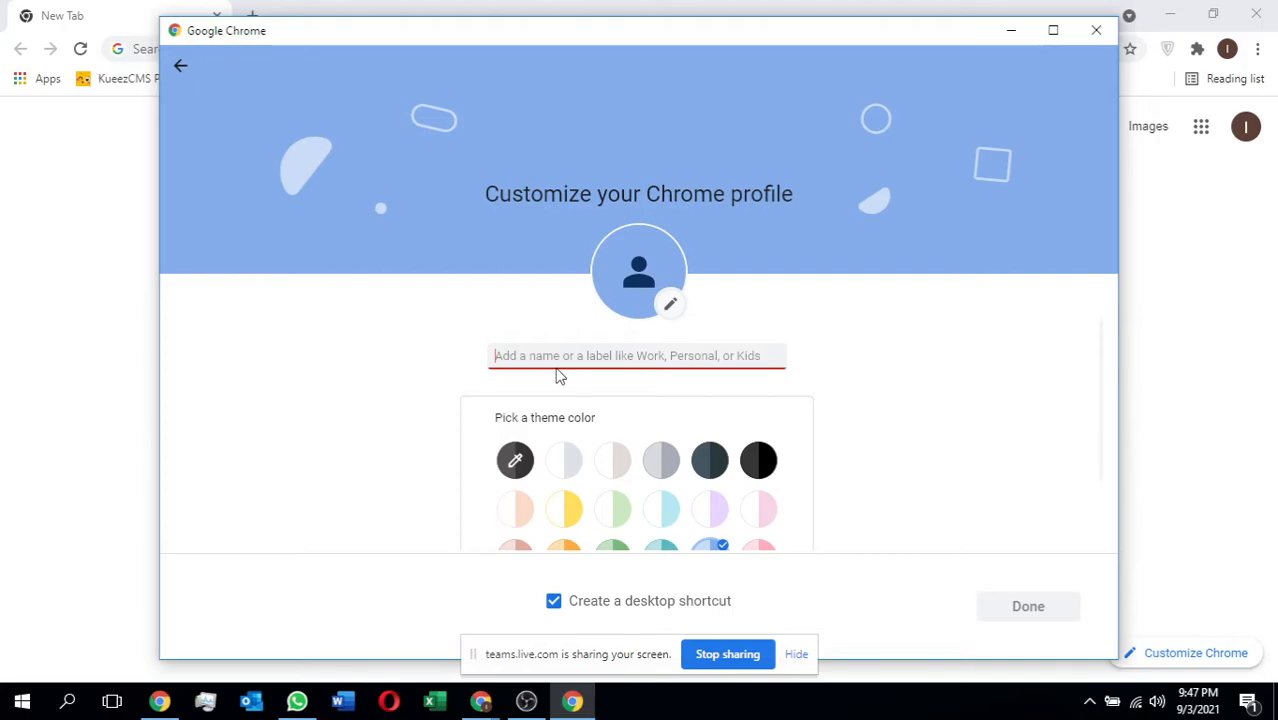
text(chrome)
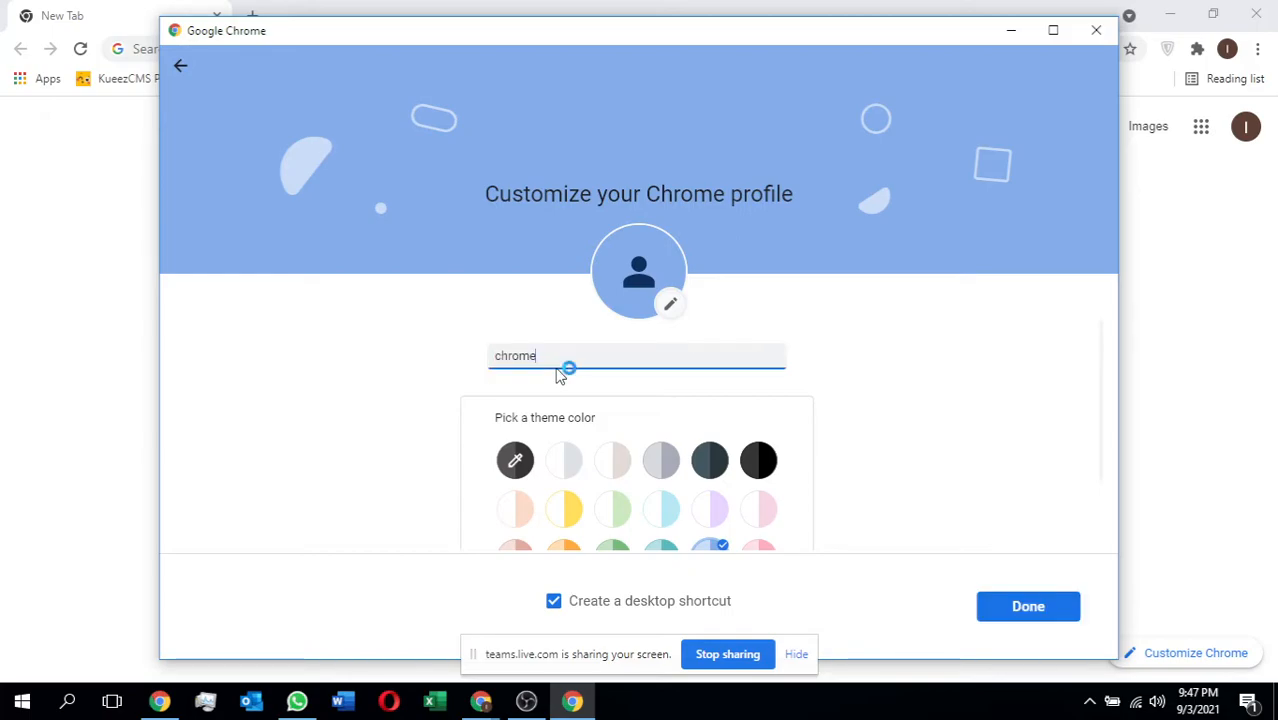
scroll(800, 482, down, 1)
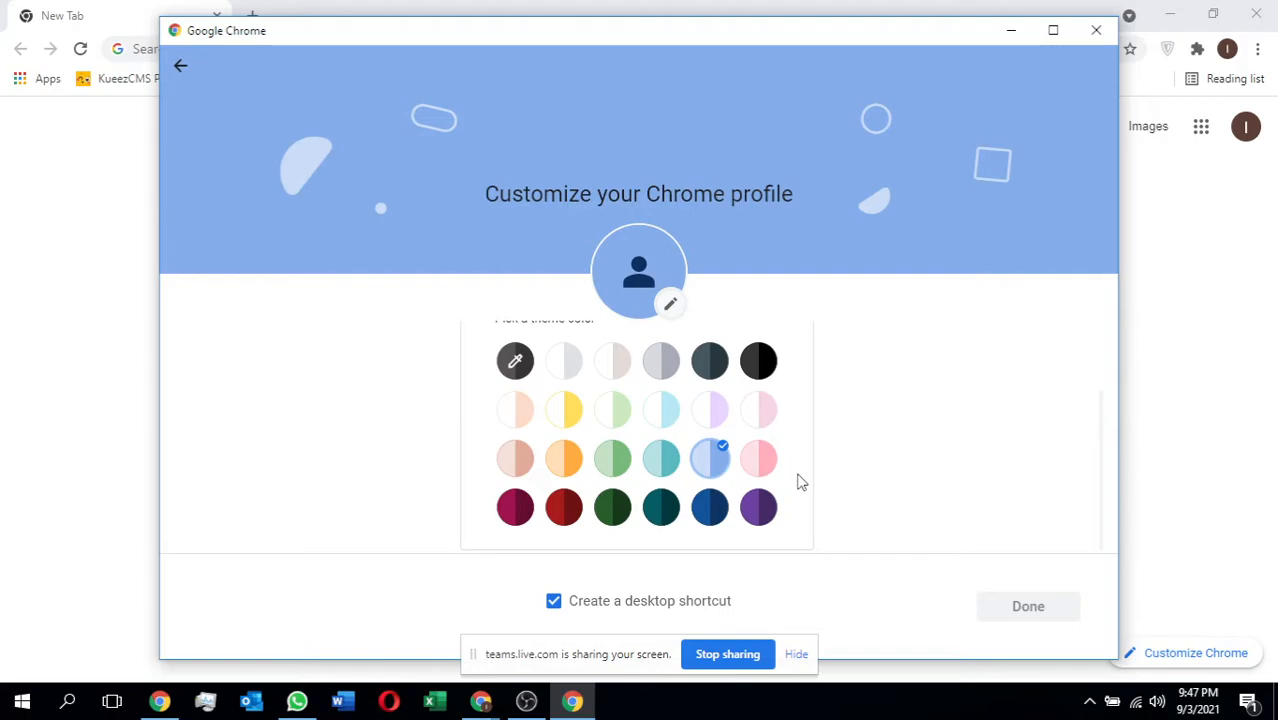
Create a new folder on the desktop and name it "chrome copies 01".
click(479, 702)
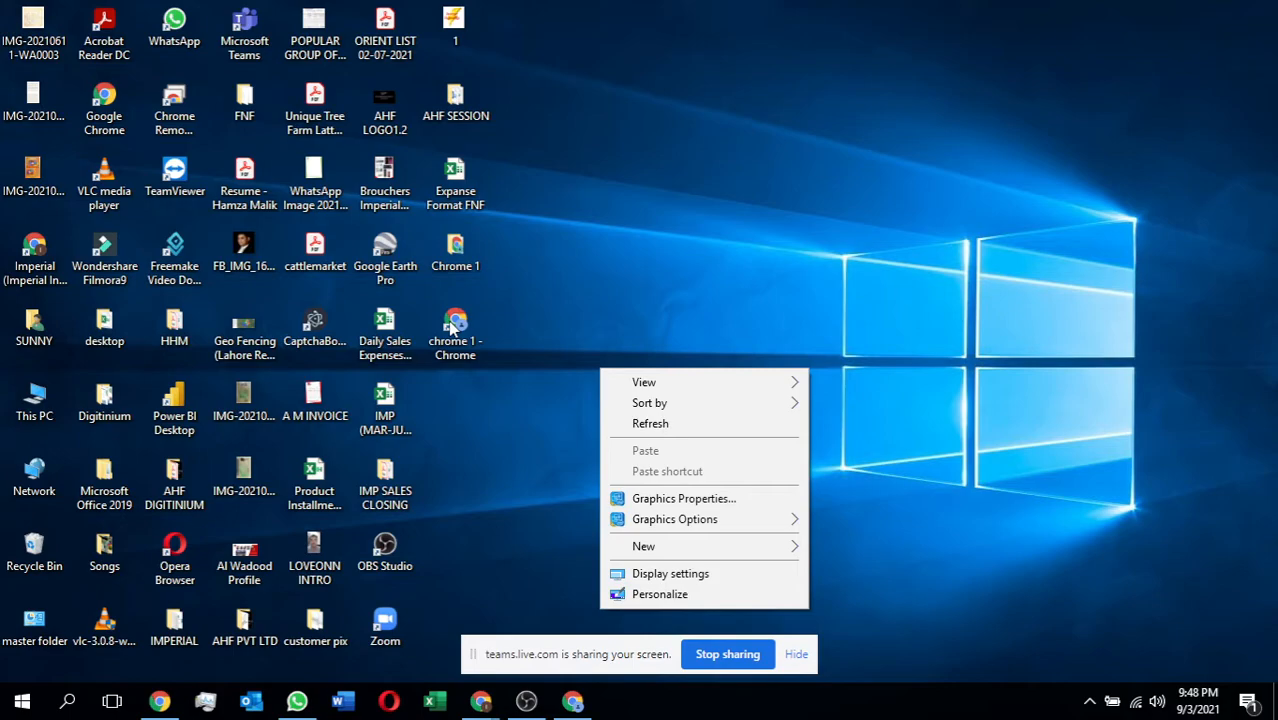
mouse_move(643, 546)
click(839, 405)
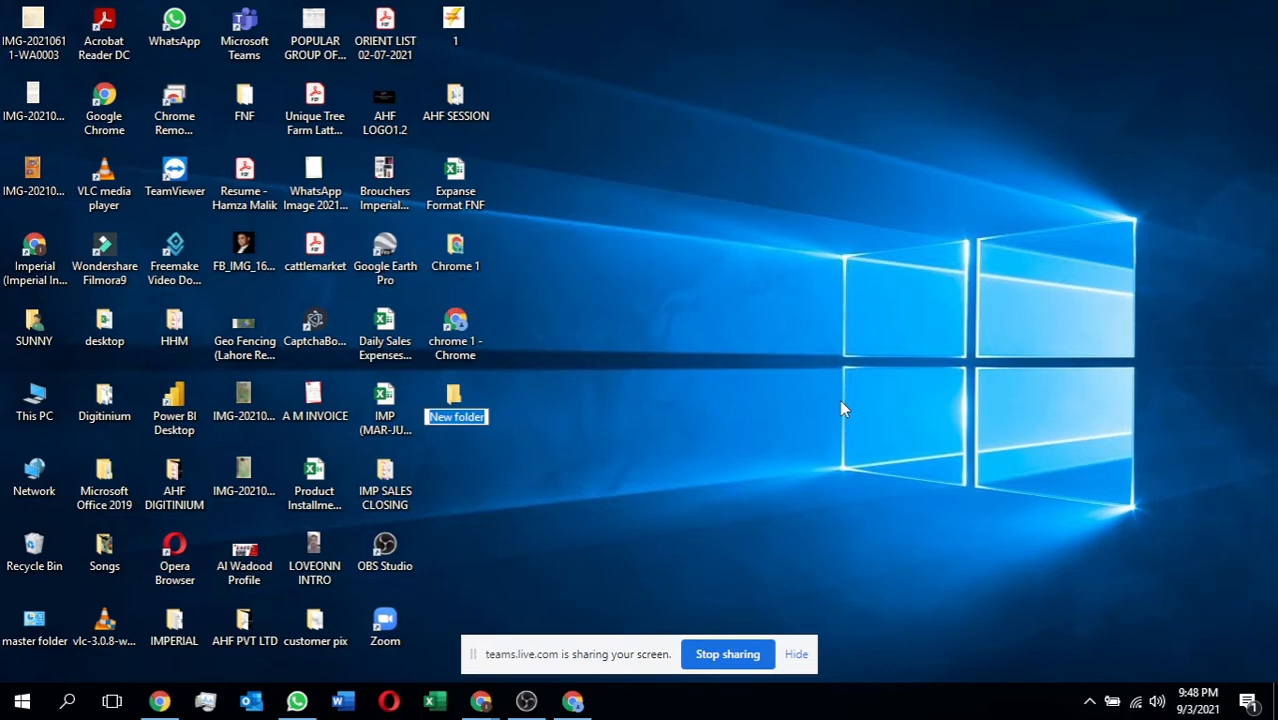
text(chrome copies 01)
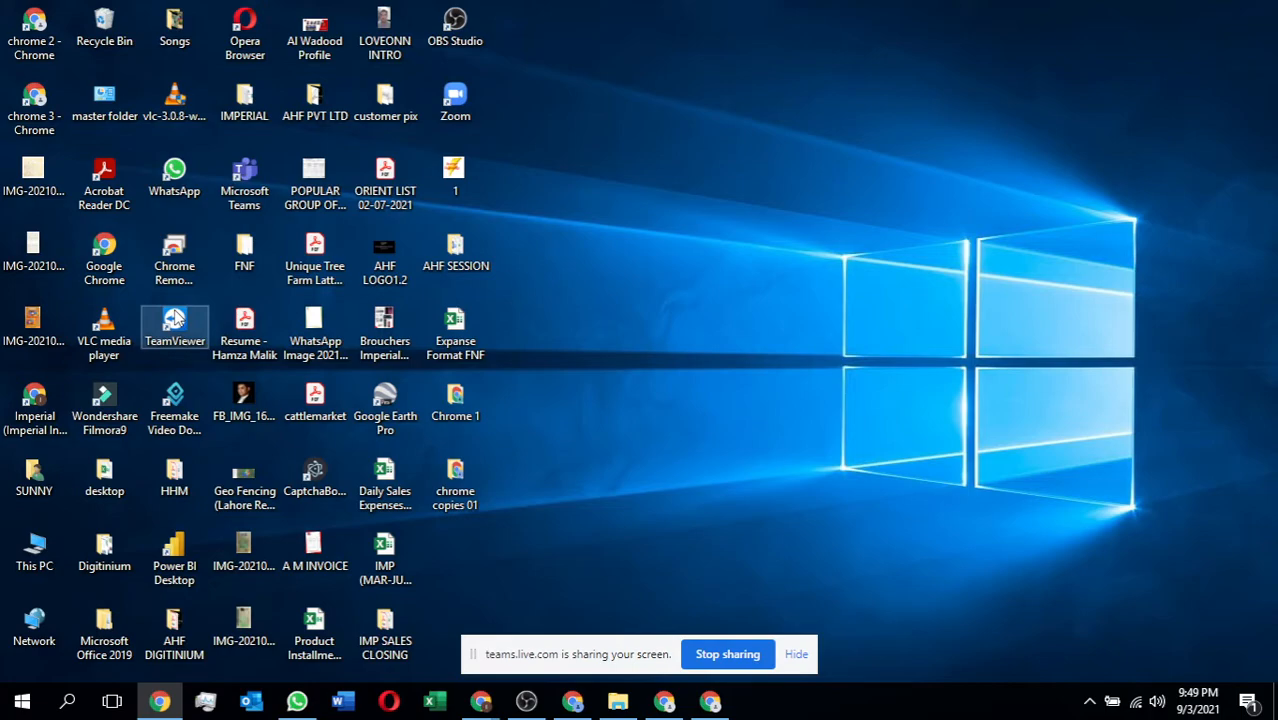
Bring up the "chrome copies 01" folder and move the chrome 2 and chrome 3 shortcuts from the desktop into it.
click(245, 34)
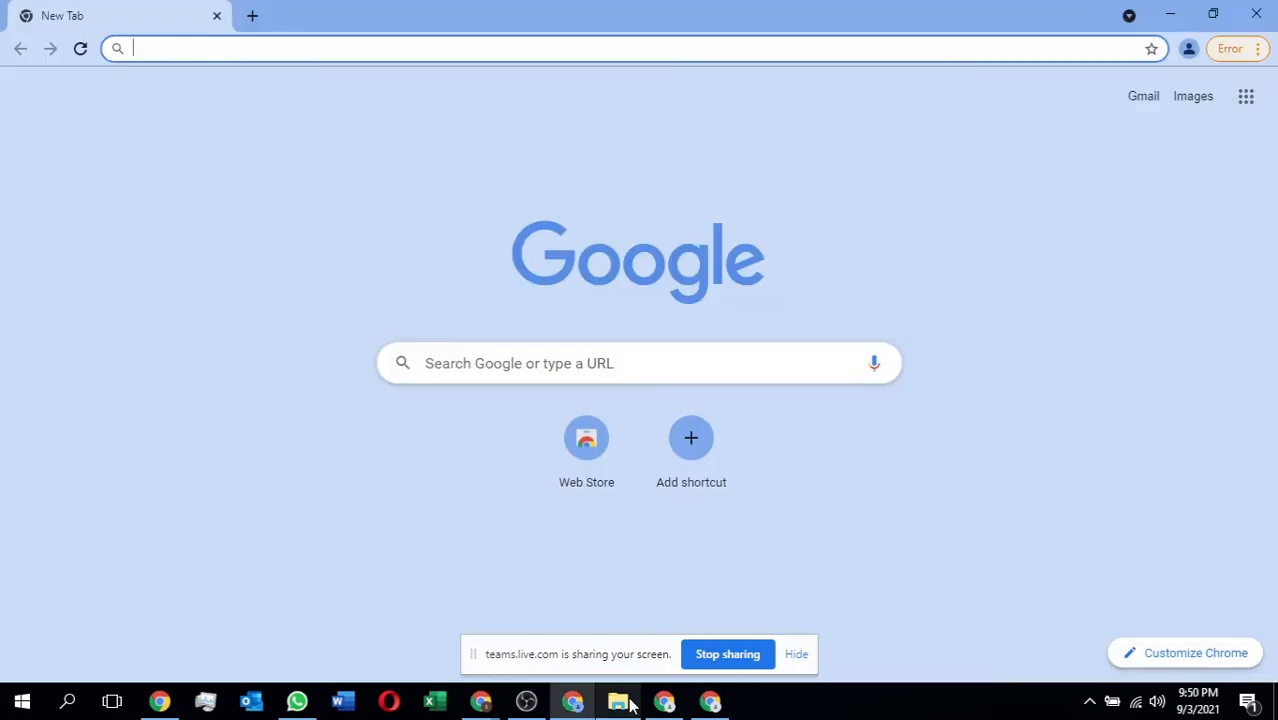
click(619, 702)
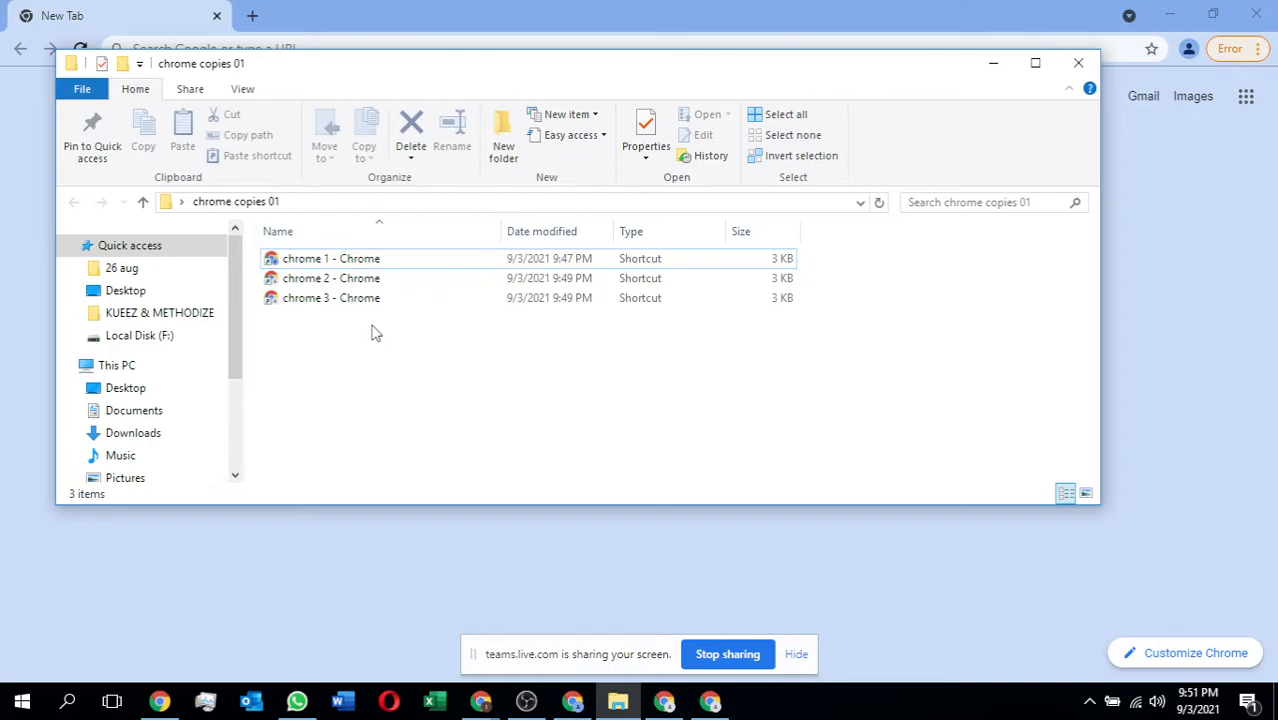
Switch to the Chrome window with the ZenMate store page, dismiss the background app notification and view the ZenMate welcome page.
key(alt+Tab)
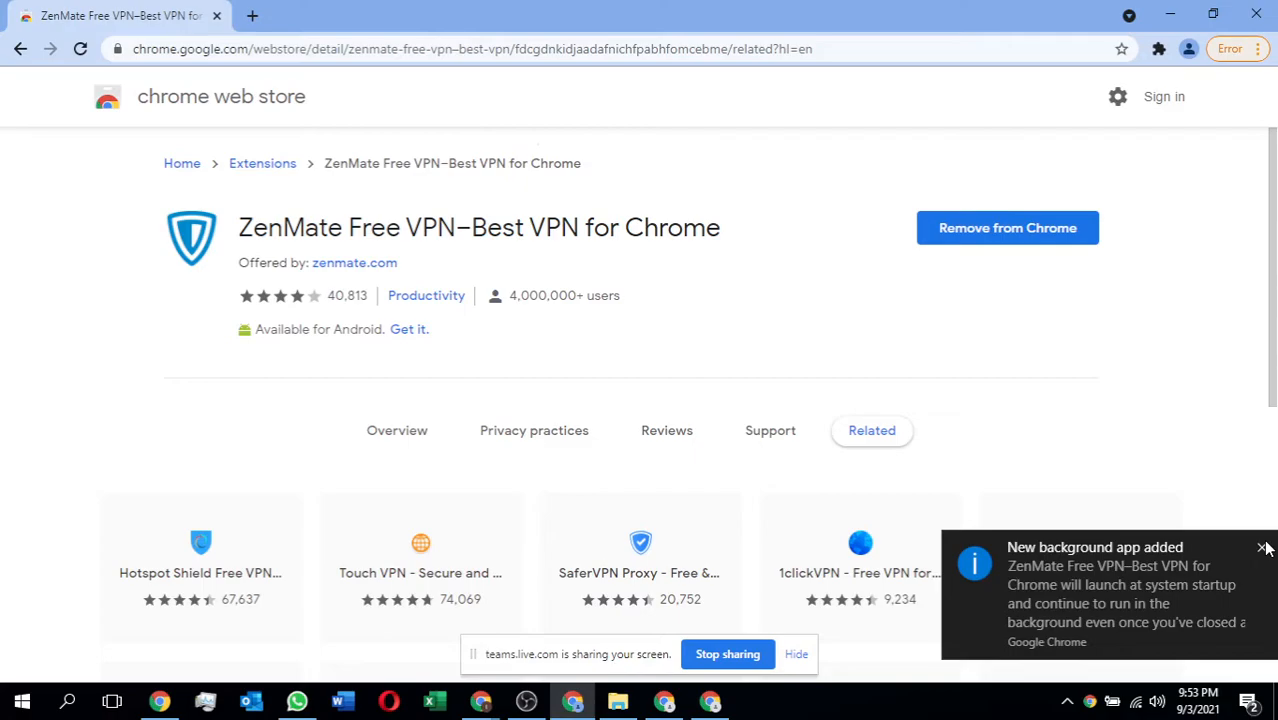
click(1262, 548)
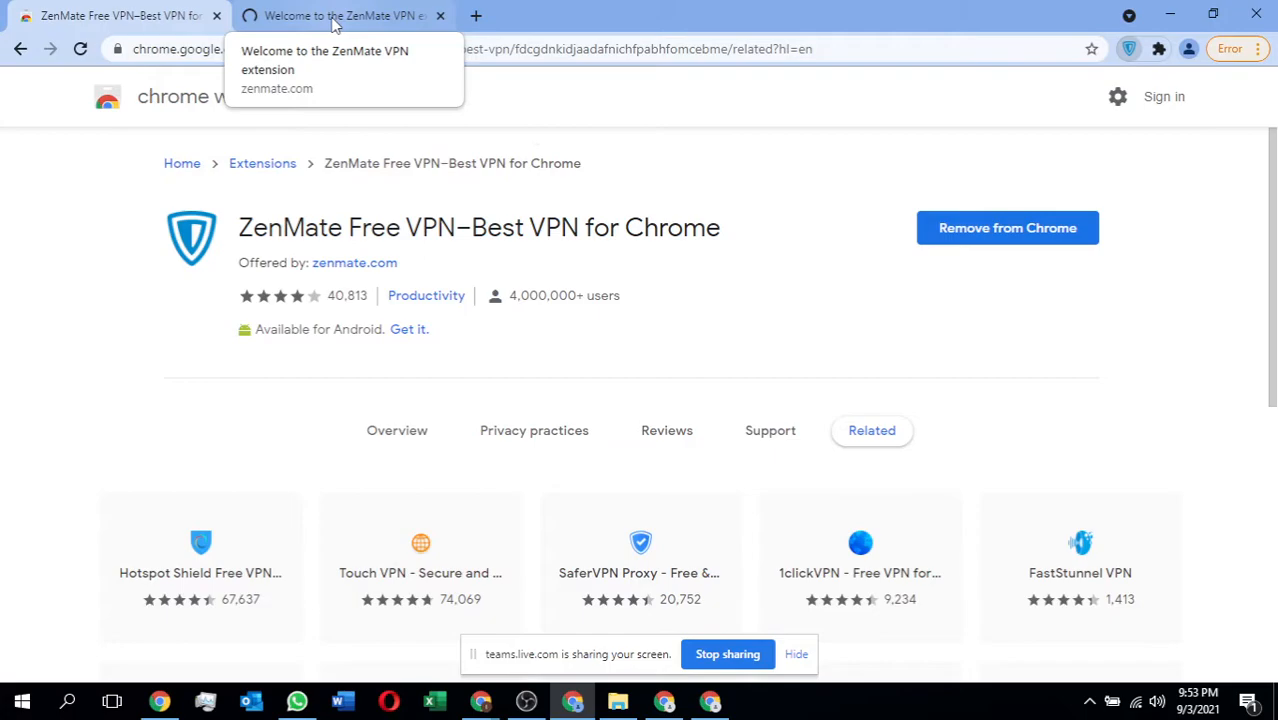
click(335, 20)
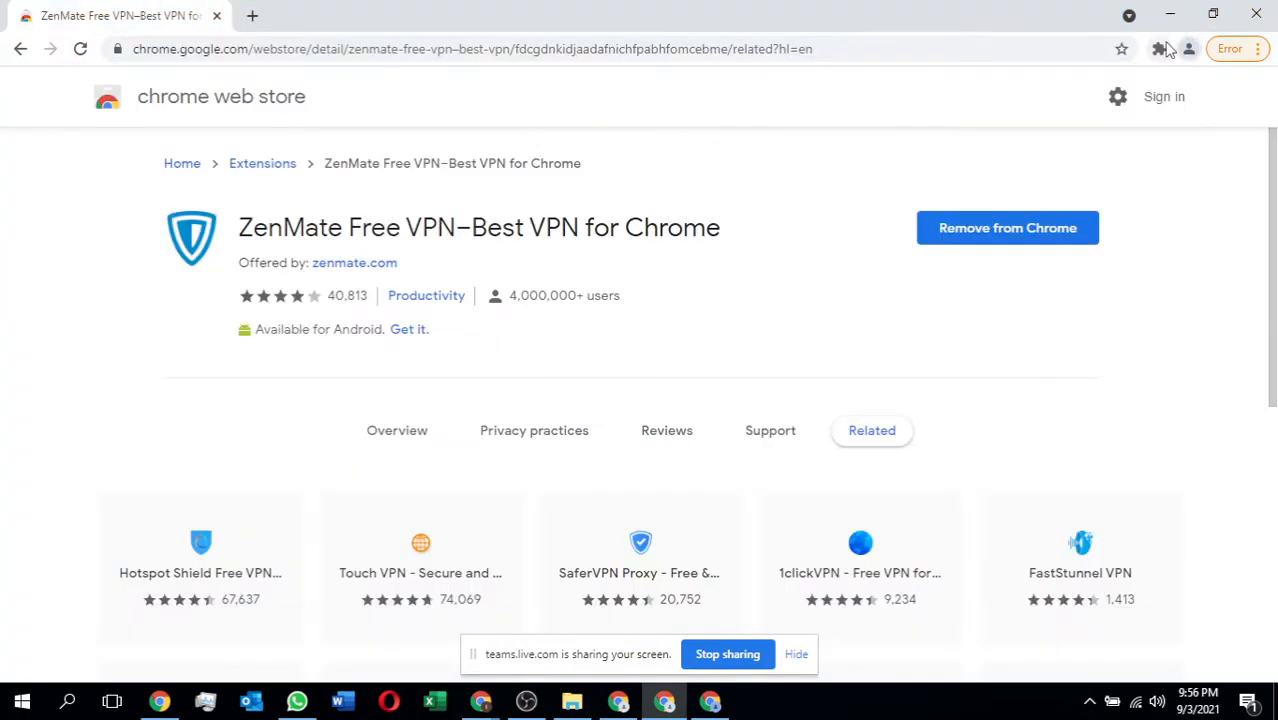
Launch the installed ZenMate VPN extension in the second Chrome profile, and switch to another profile's window.
click(1157, 50)
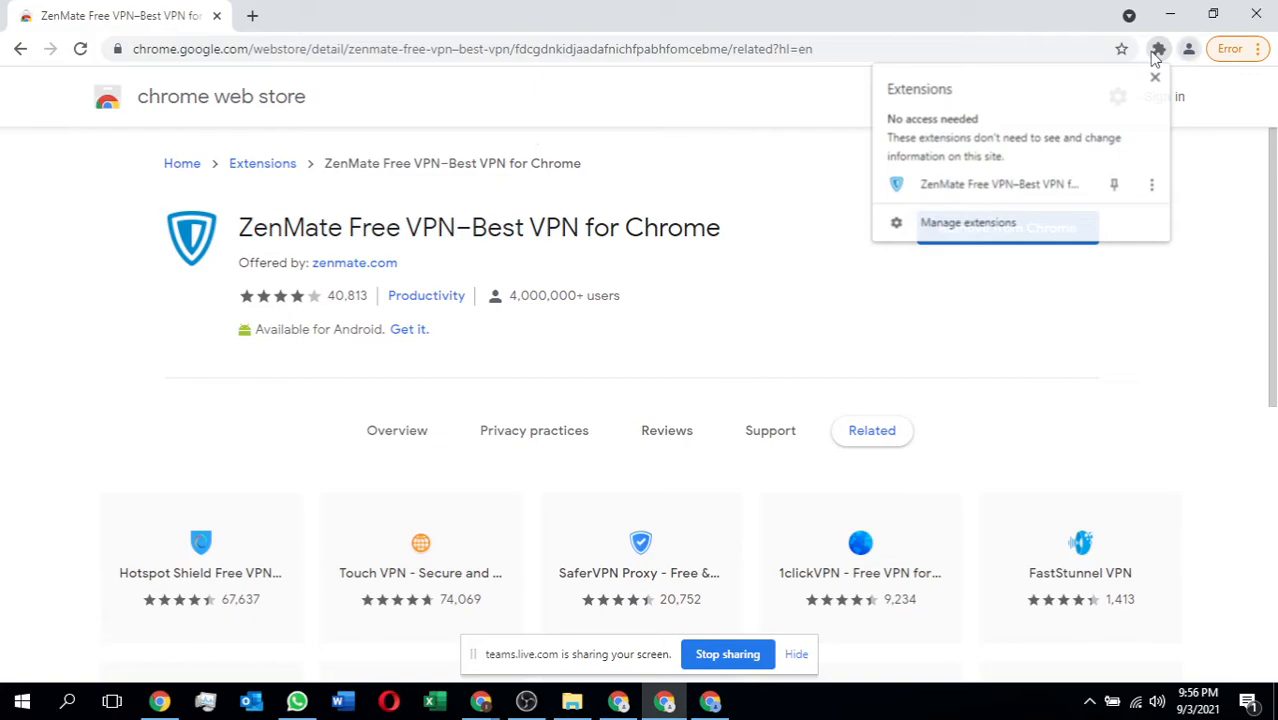
click(1003, 185)
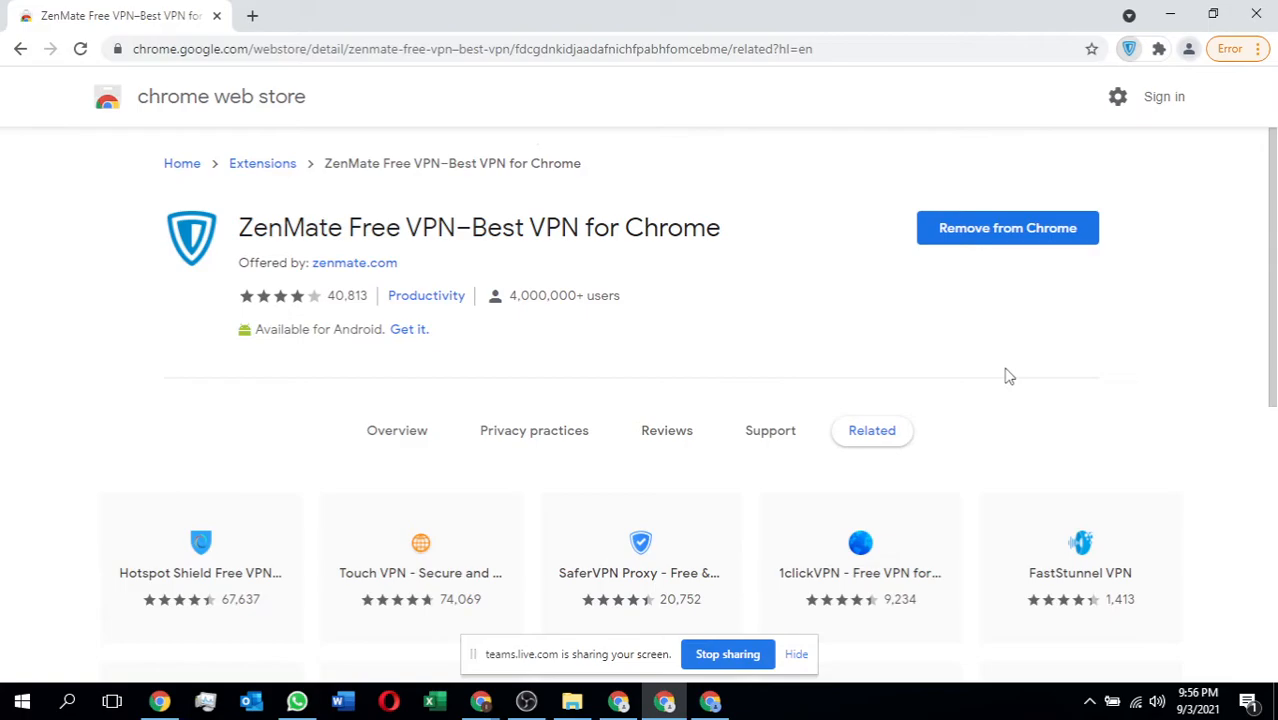
key(alt+Tab)
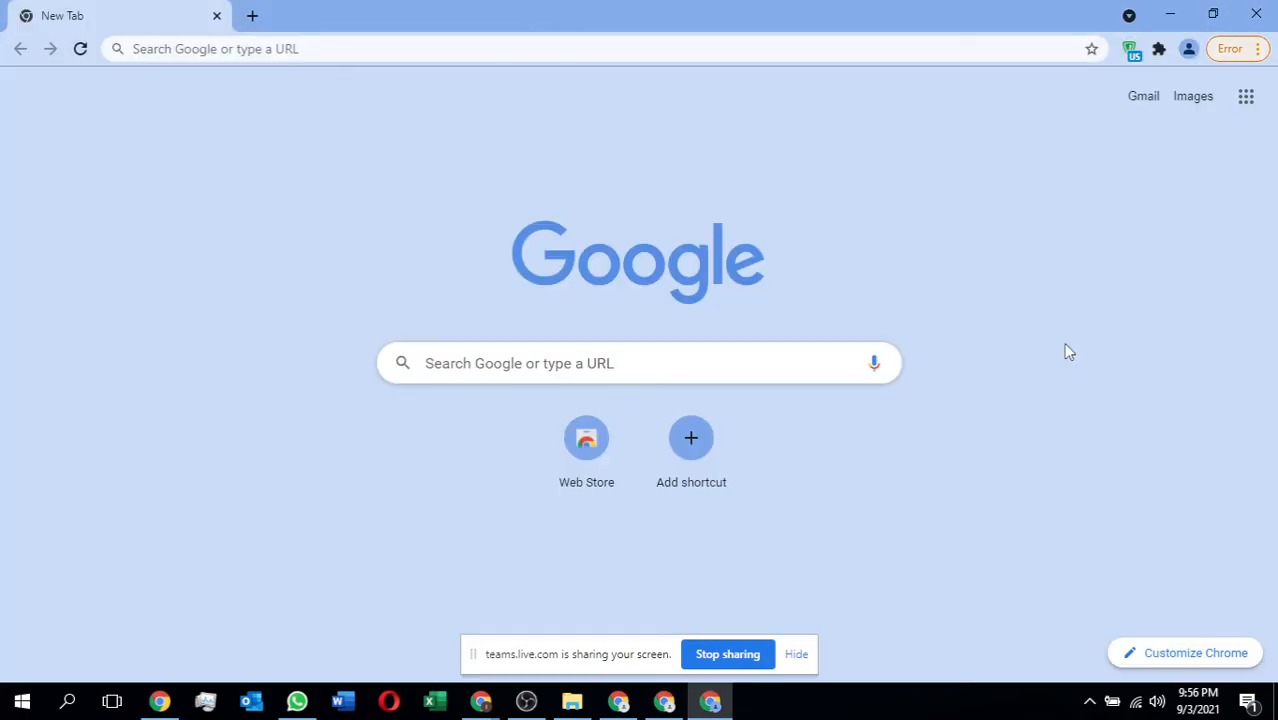